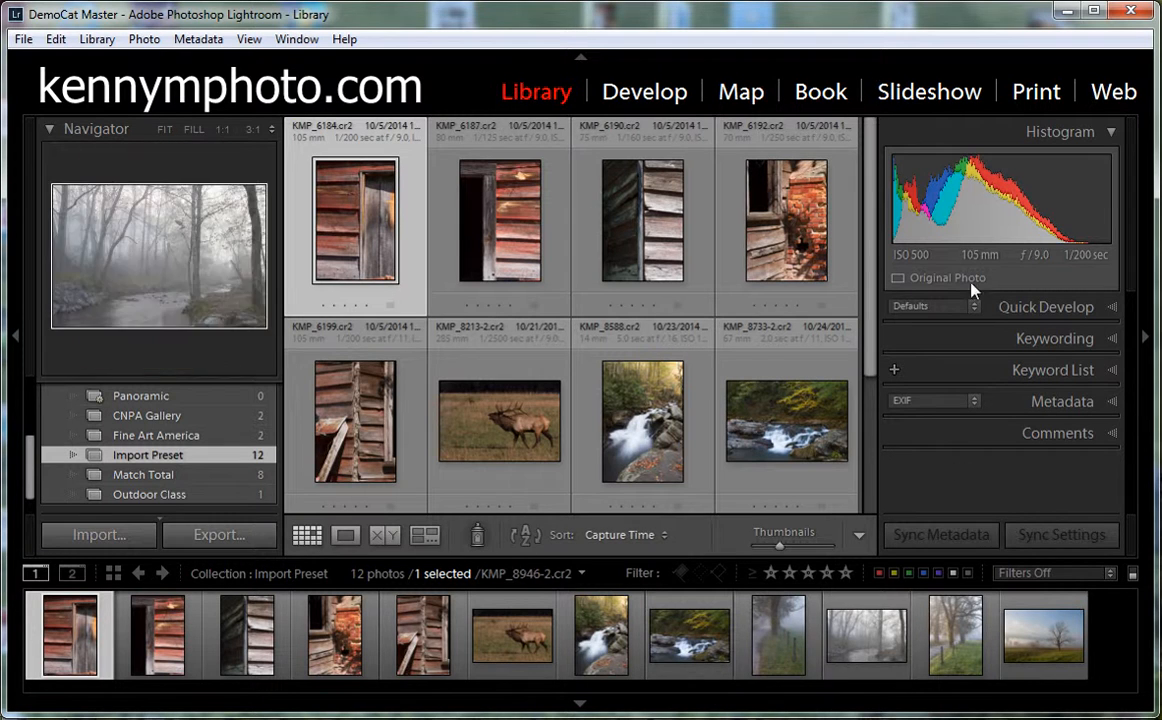
Open the red barn door photo KMP_6184 for developing and set its Blacks to -14.
{"action": "left_click", "coordinate": [664, 102]}
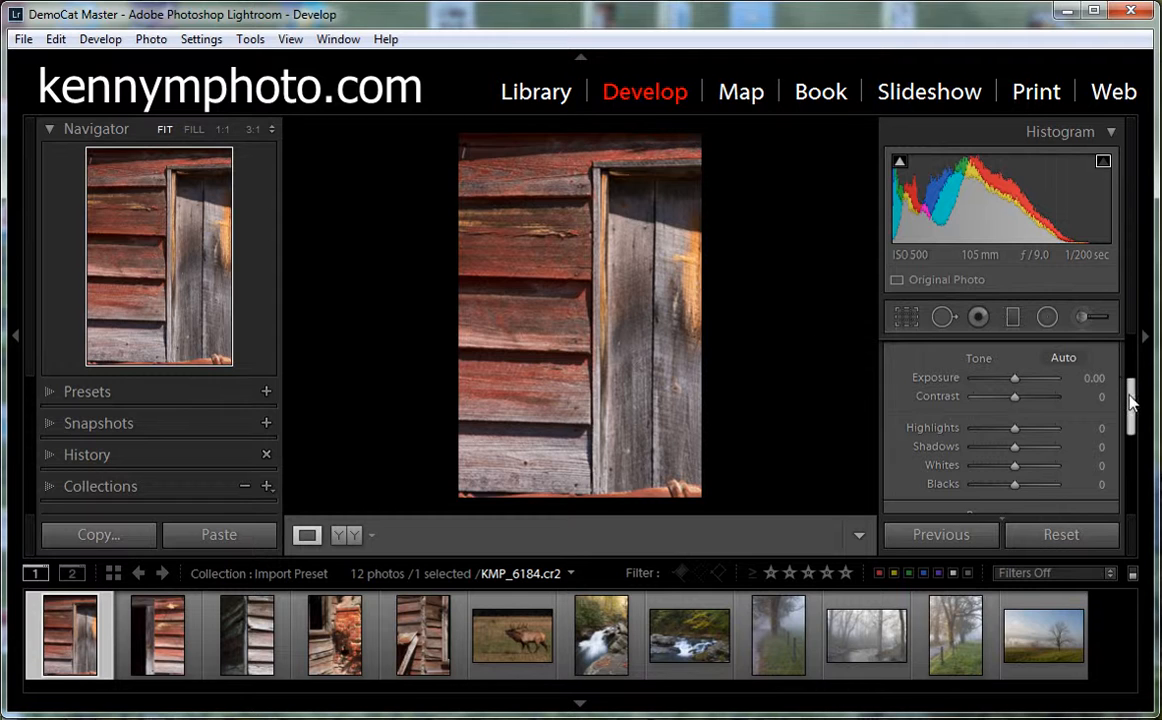
{"action": "mouse_move", "coordinate": [1133, 402]}
{"action": "left_mouse_down"}
{"action": "mouse_move", "coordinate": [1133, 368]}
{"action": "mouse_move", "coordinate": [1123, 407]}
{"action": "left_mouse_up"}
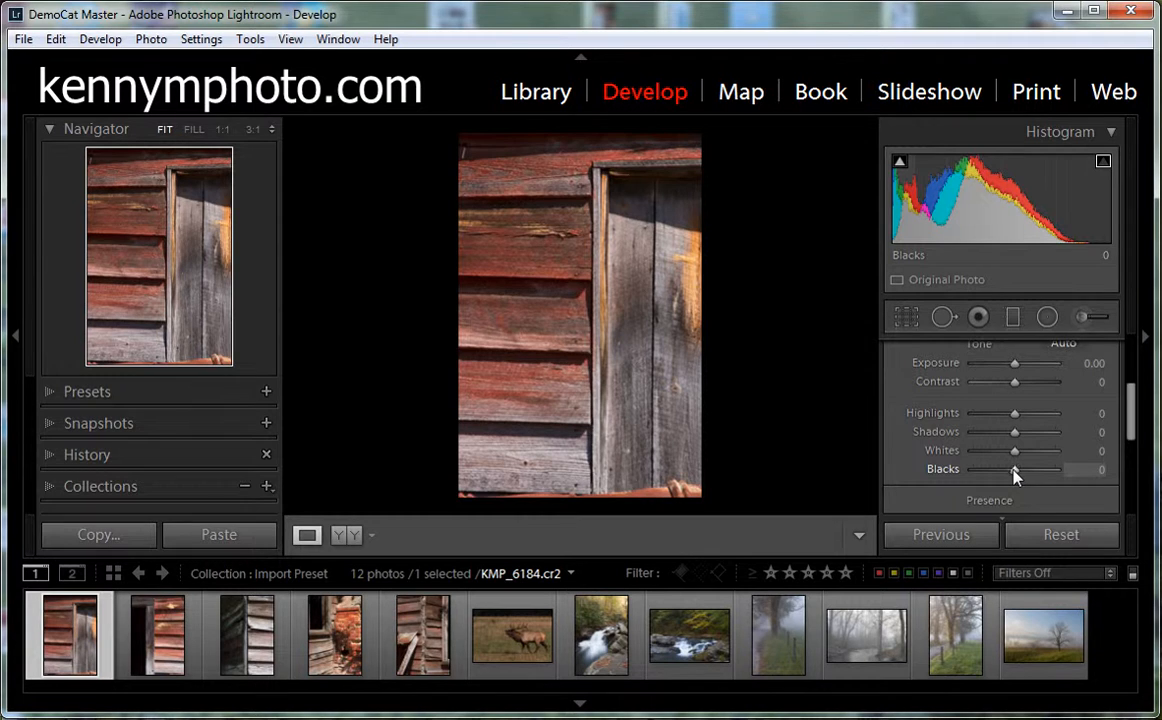
{"action": "left_click_drag", "start_coordinate": [1015, 476], "coordinate": [1009, 477]}
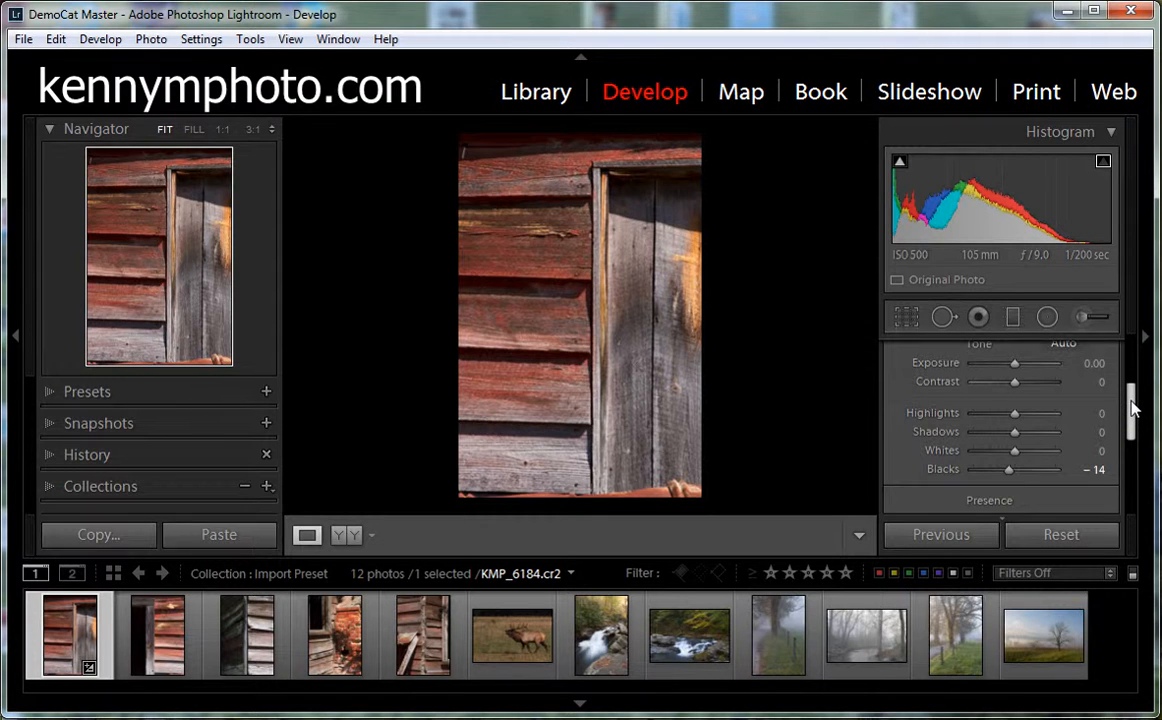
Set the photo's Clarity to +19 and Vibrance to +21.
{"action": "scroll", "coordinate": [1132, 420], "scroll_direction": "down", "scroll_amount": 2}
{"action": "left_click_drag", "start_coordinate": [1129, 424], "coordinate": [1126, 445]}
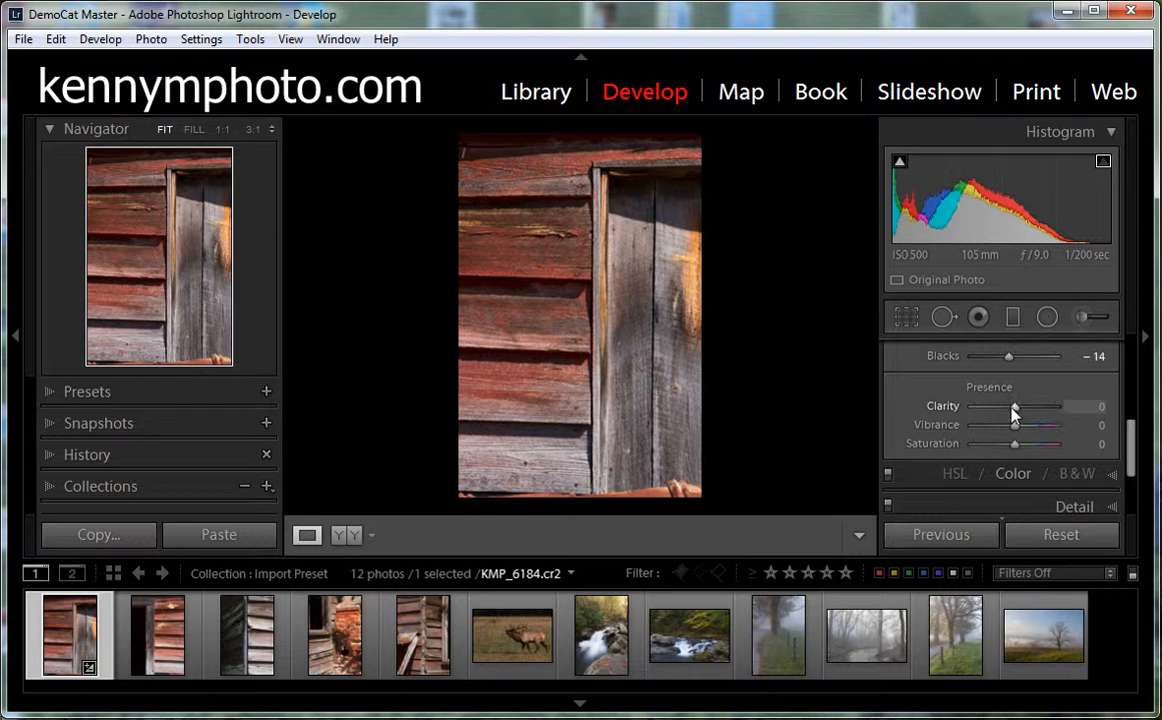
{"action": "left_click_drag", "start_coordinate": [1015, 412], "coordinate": [1025, 415]}
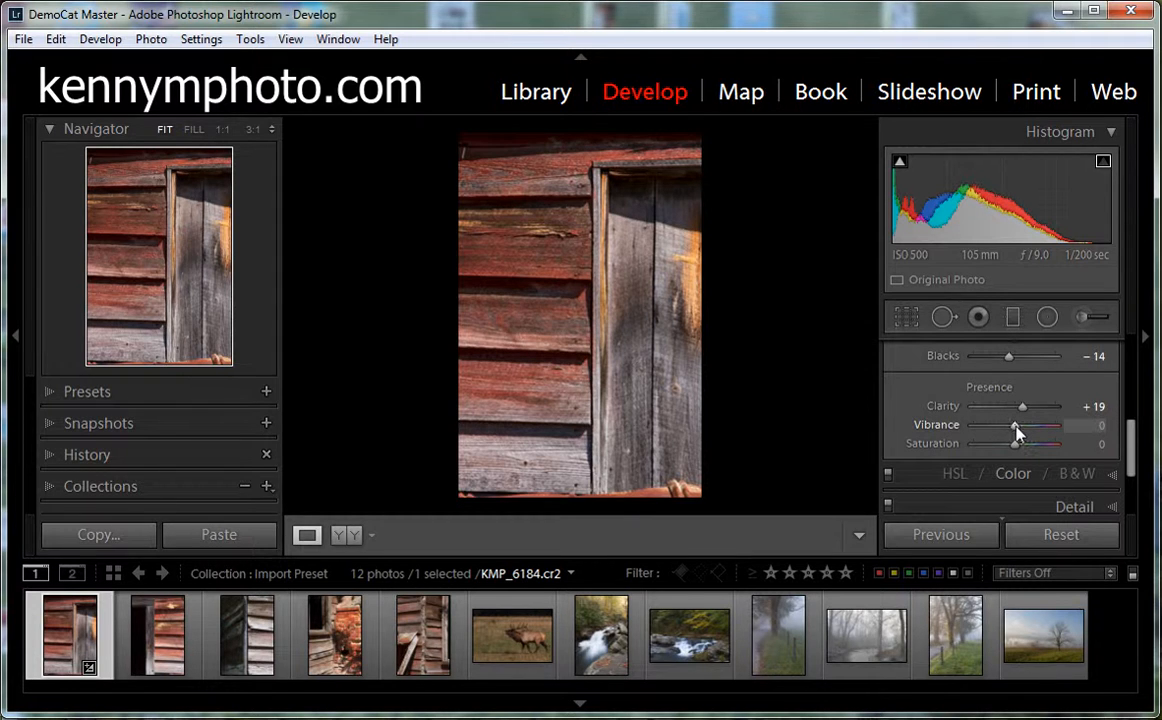
{"action": "left_click_drag", "start_coordinate": [1017, 432], "coordinate": [1025, 432]}
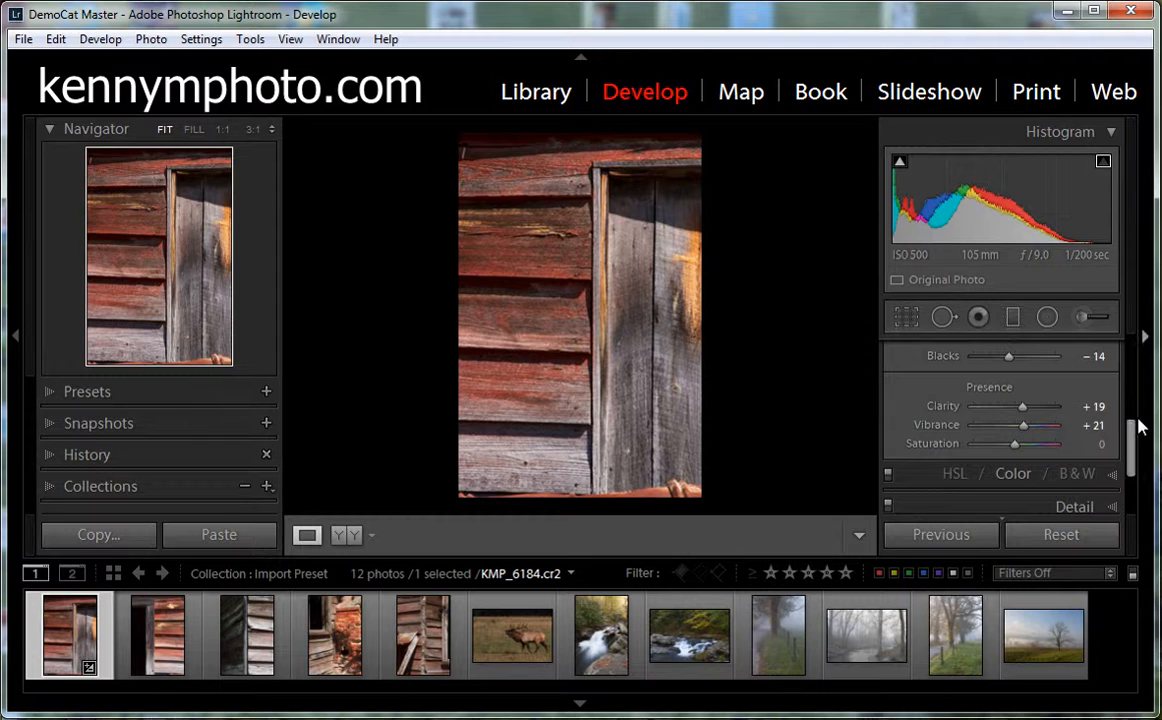
Set the photo's sharpening to Amount 50 and Detail 40, and collapse the Detail settings.
{"action": "left_click_drag", "start_coordinate": [1131, 434], "coordinate": [1128, 395]}
{"action": "left_click", "coordinate": [1085, 399]}
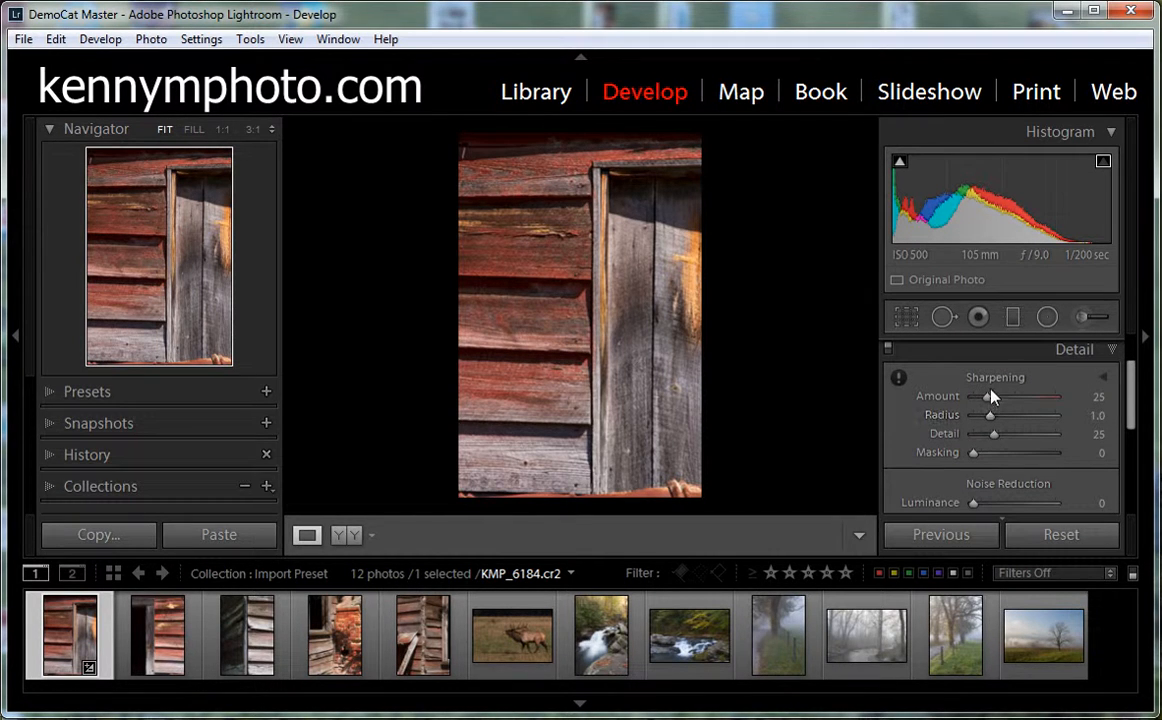
{"action": "left_click_drag", "start_coordinate": [988, 400], "coordinate": [1007, 434]}
{"action": "scroll", "coordinate": [1131, 420], "scroll_direction": "down", "scroll_amount": 1}
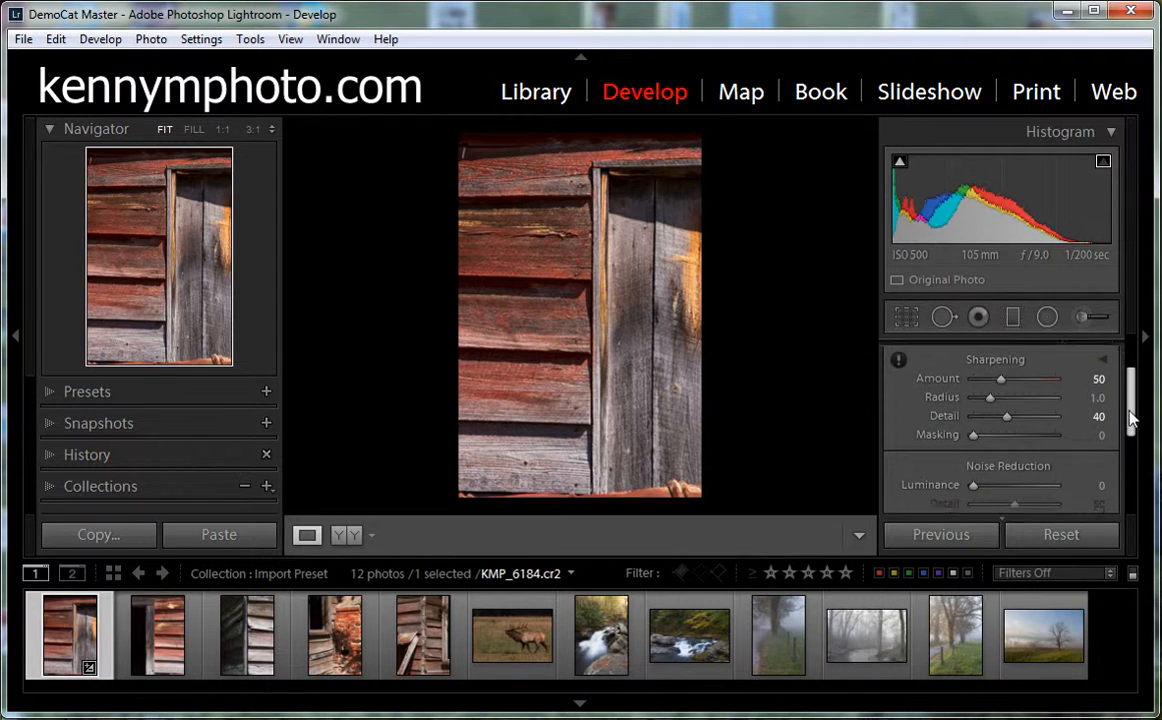
{"action": "left_click_drag", "start_coordinate": [1131, 420], "coordinate": [1136, 371]}
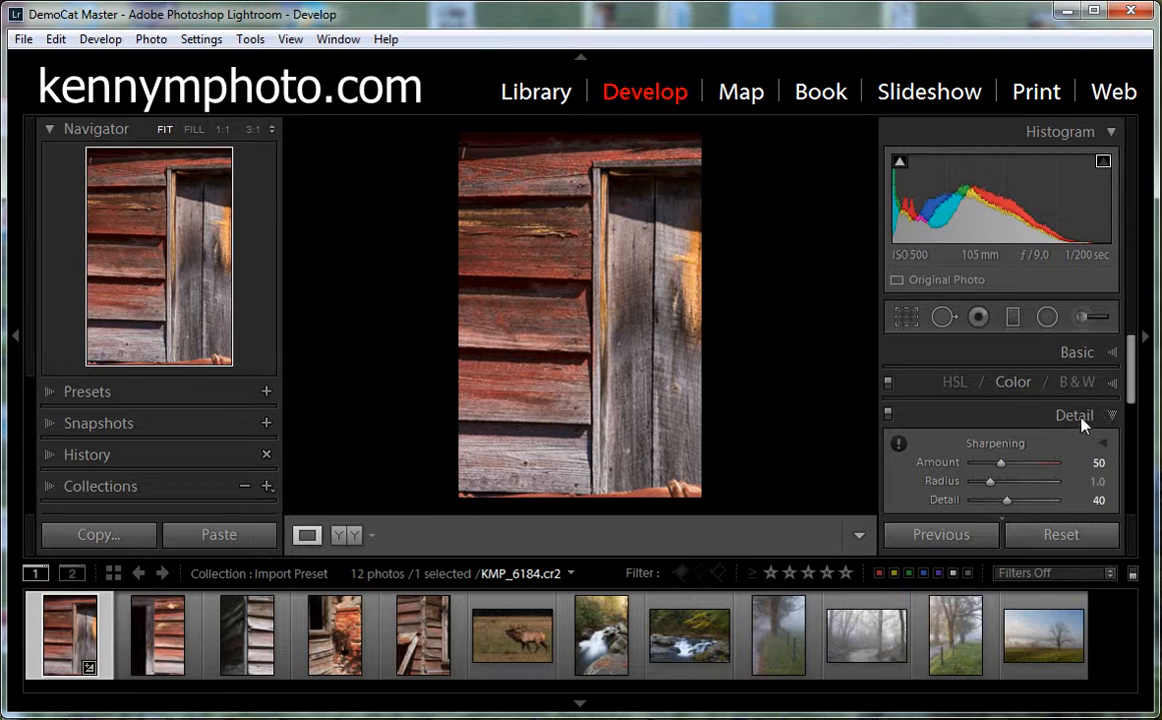
{"action": "left_click", "coordinate": [1052, 418]}
Enable lens profile corrections for the photo with the Setup option on Auto.
{"action": "left_click_drag", "start_coordinate": [1126, 401], "coordinate": [1133, 428]}
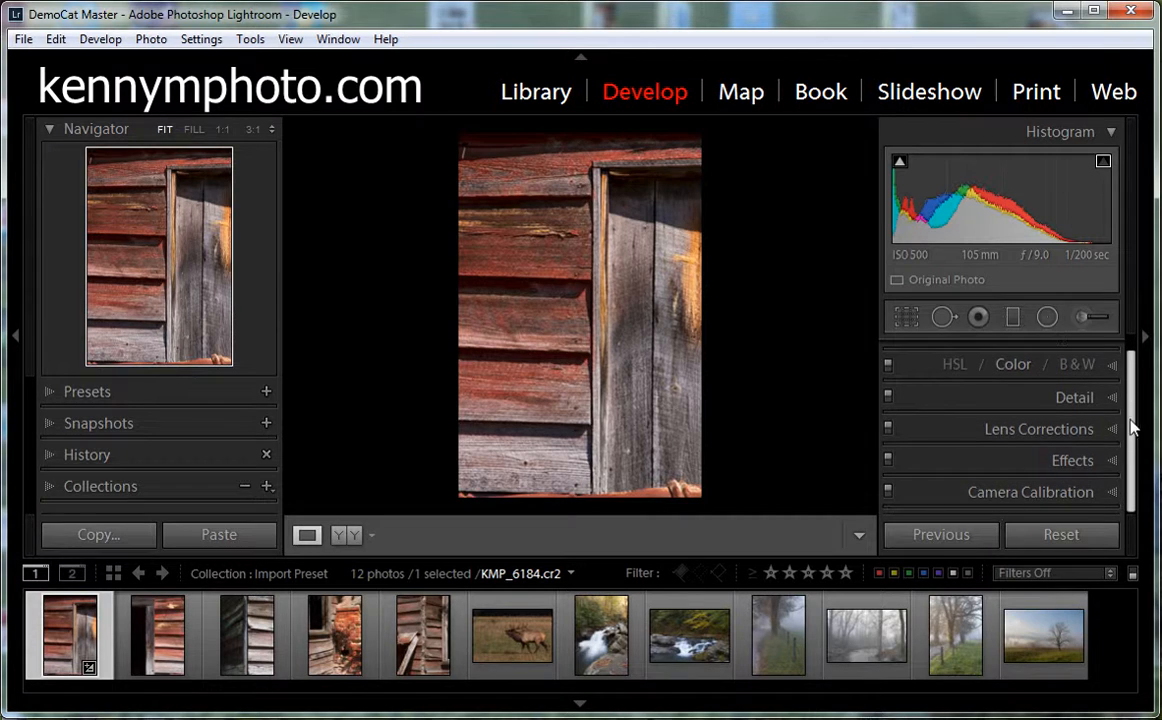
{"action": "left_click", "coordinate": [1063, 430]}
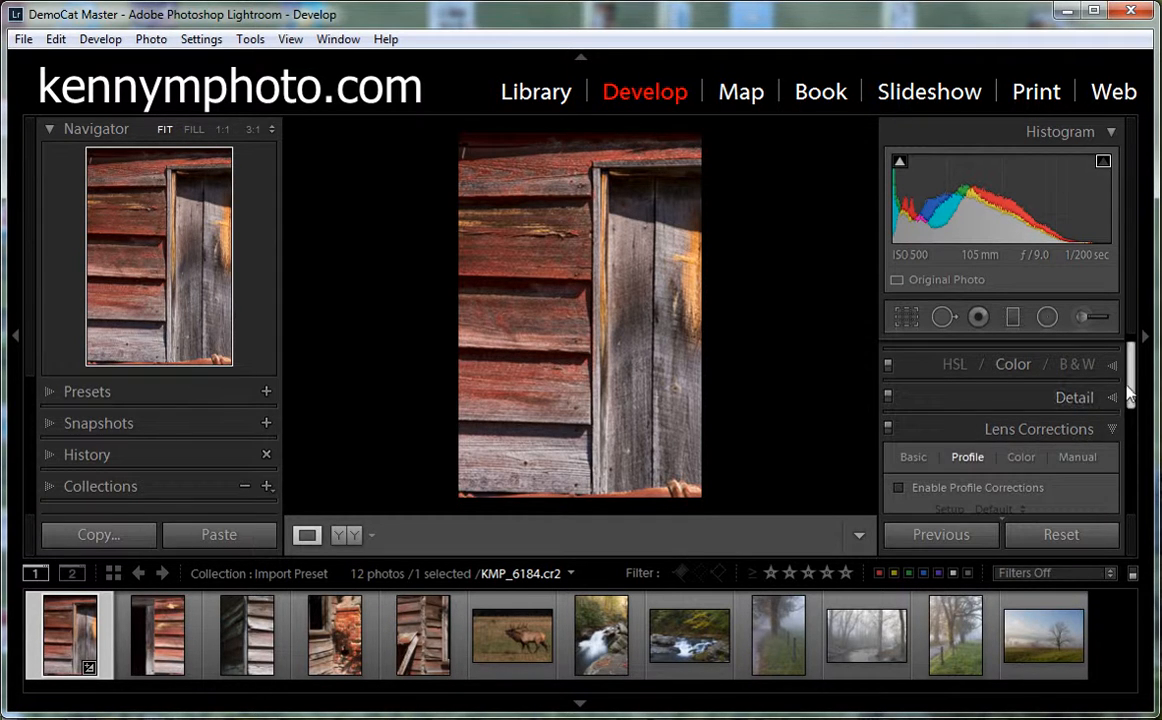
{"action": "scroll", "coordinate": [1031, 385], "scroll_direction": "down", "scroll_amount": 3}
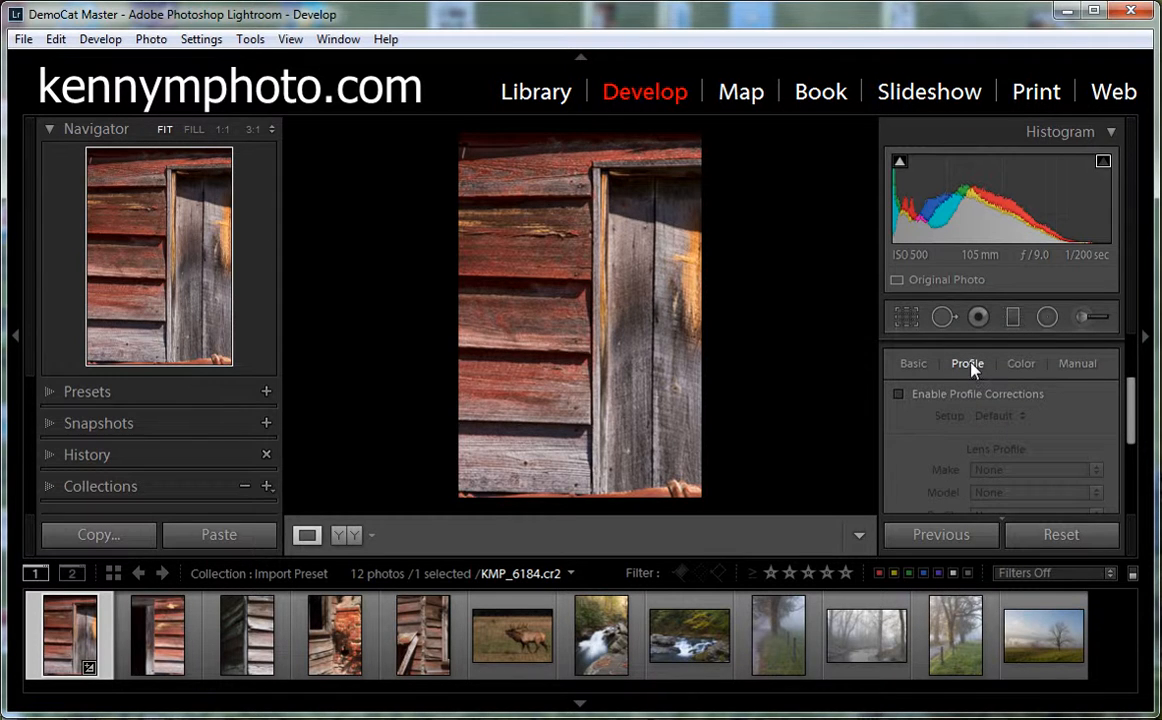
{"action": "left_click", "coordinate": [898, 395]}
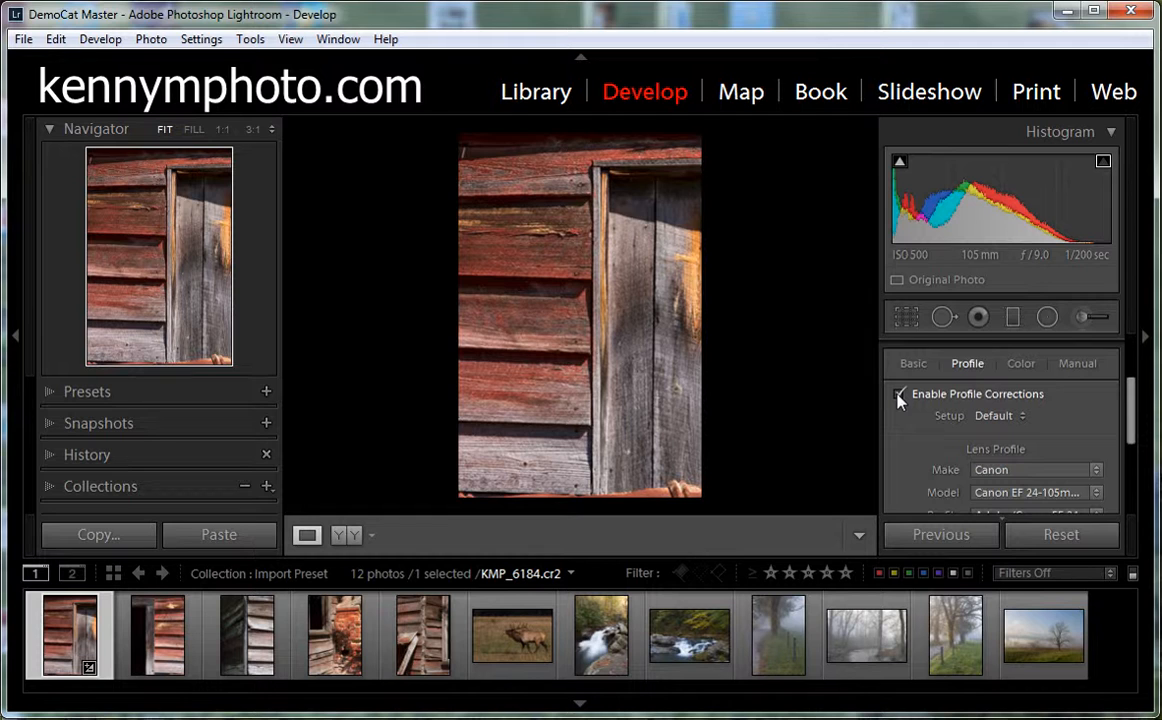
{"action": "left_click", "coordinate": [1021, 418]}
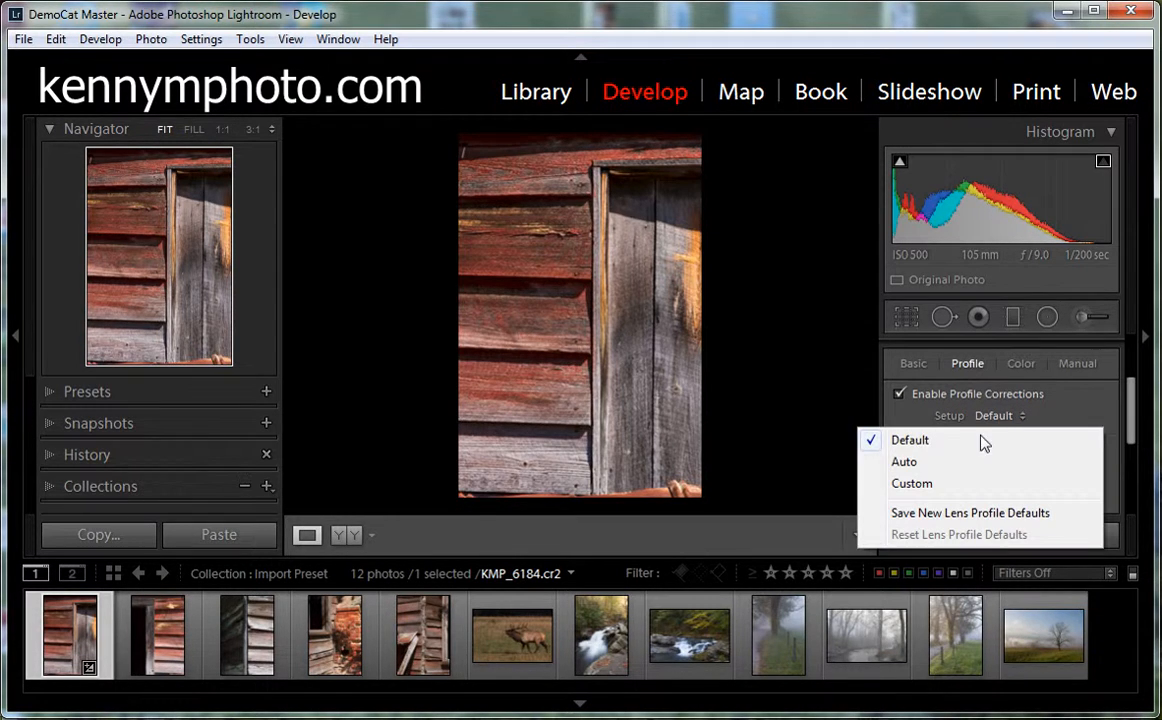
{"action": "left_click", "coordinate": [905, 463]}
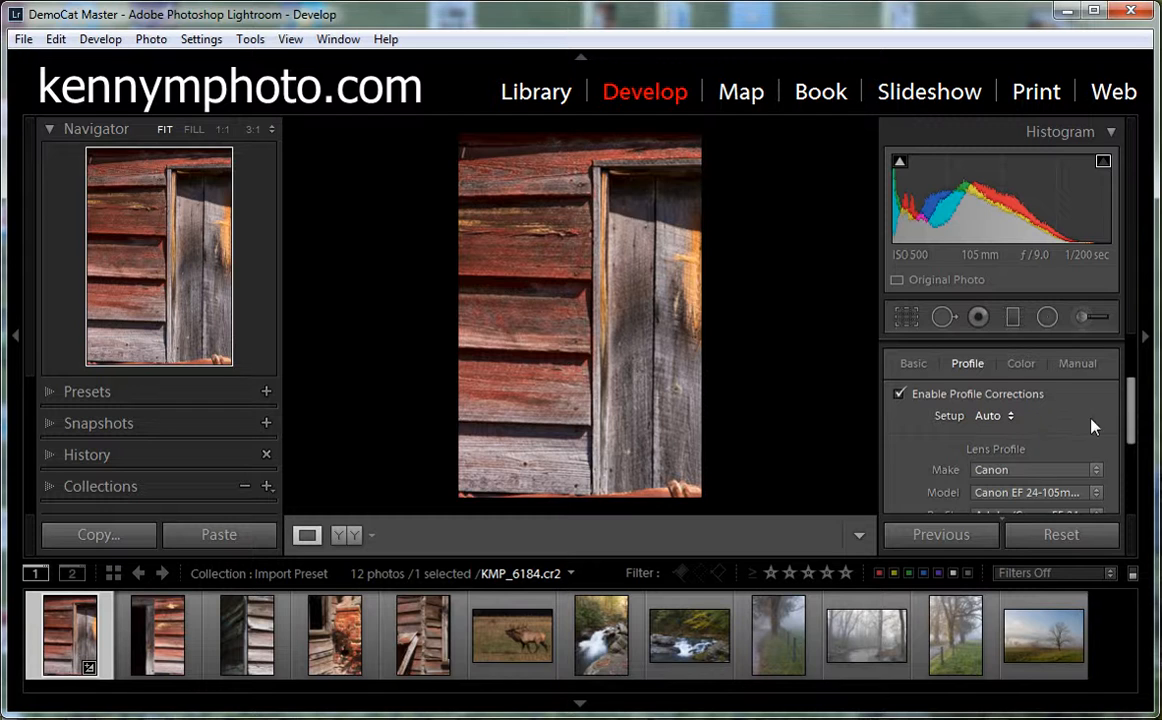
Turn on Remove Chromatic Aberration in the basic lens corrections.
{"action": "left_click_drag", "start_coordinate": [1132, 425], "coordinate": [1134, 381]}
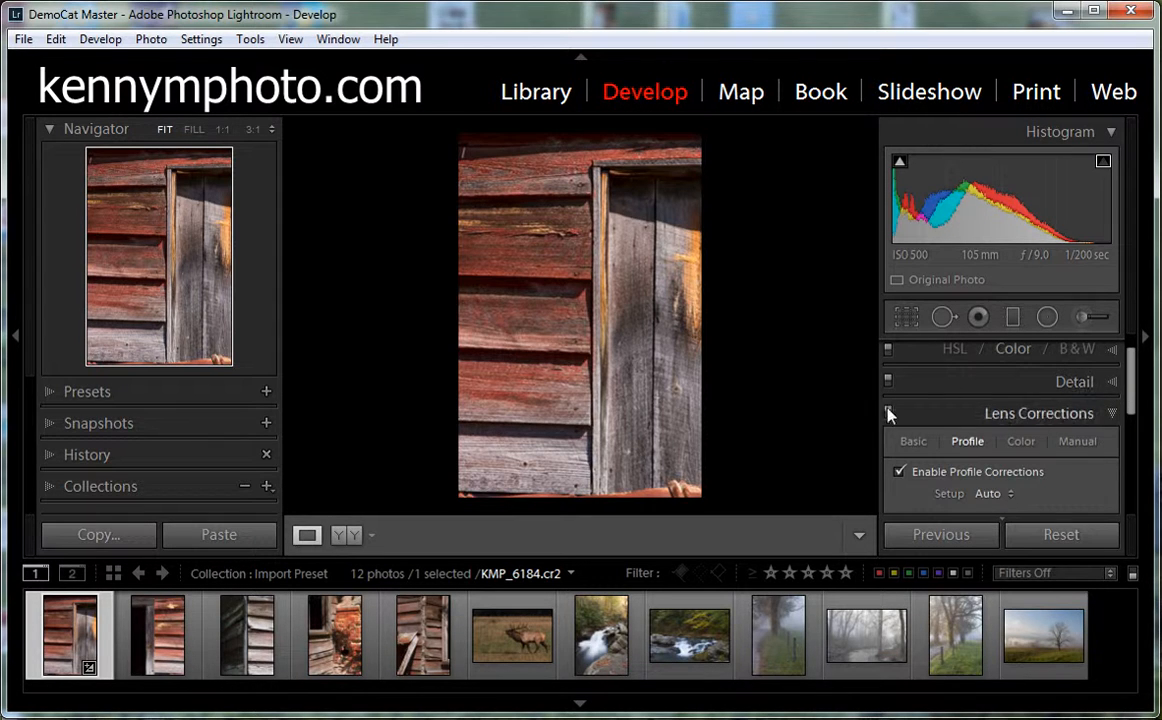
{"action": "left_click", "coordinate": [913, 443]}
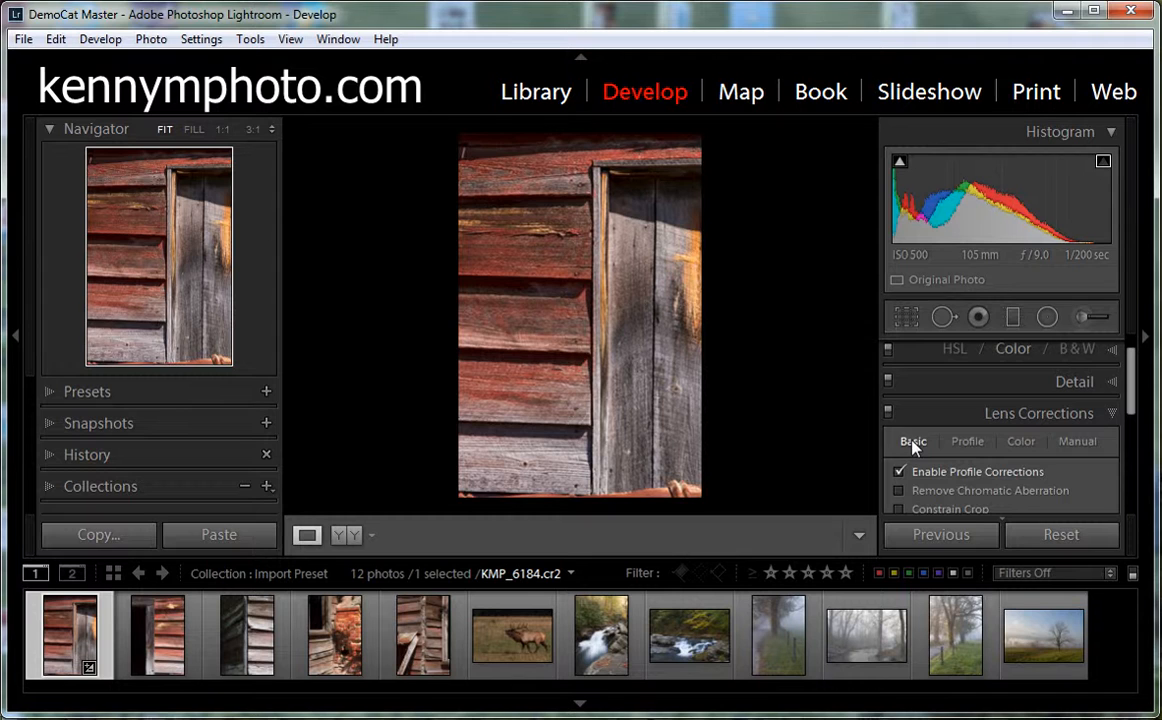
{"action": "left_click", "coordinate": [899, 492]}
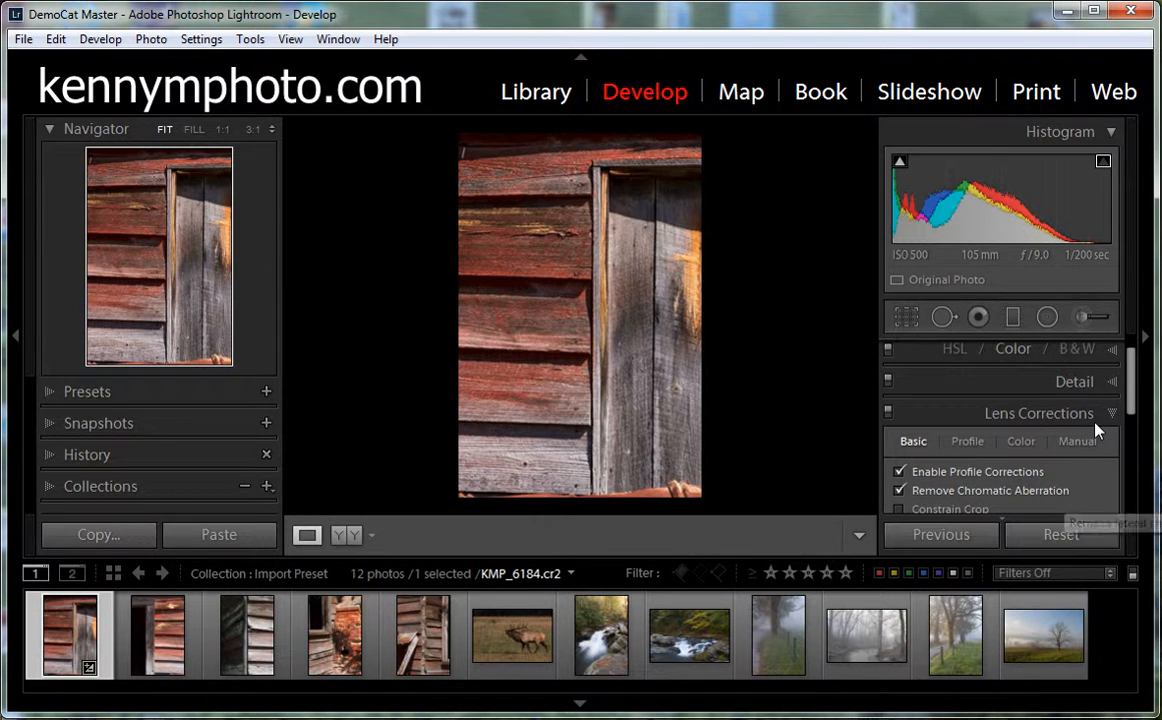
{"action": "left_click_drag", "start_coordinate": [1131, 403], "coordinate": [1128, 372]}
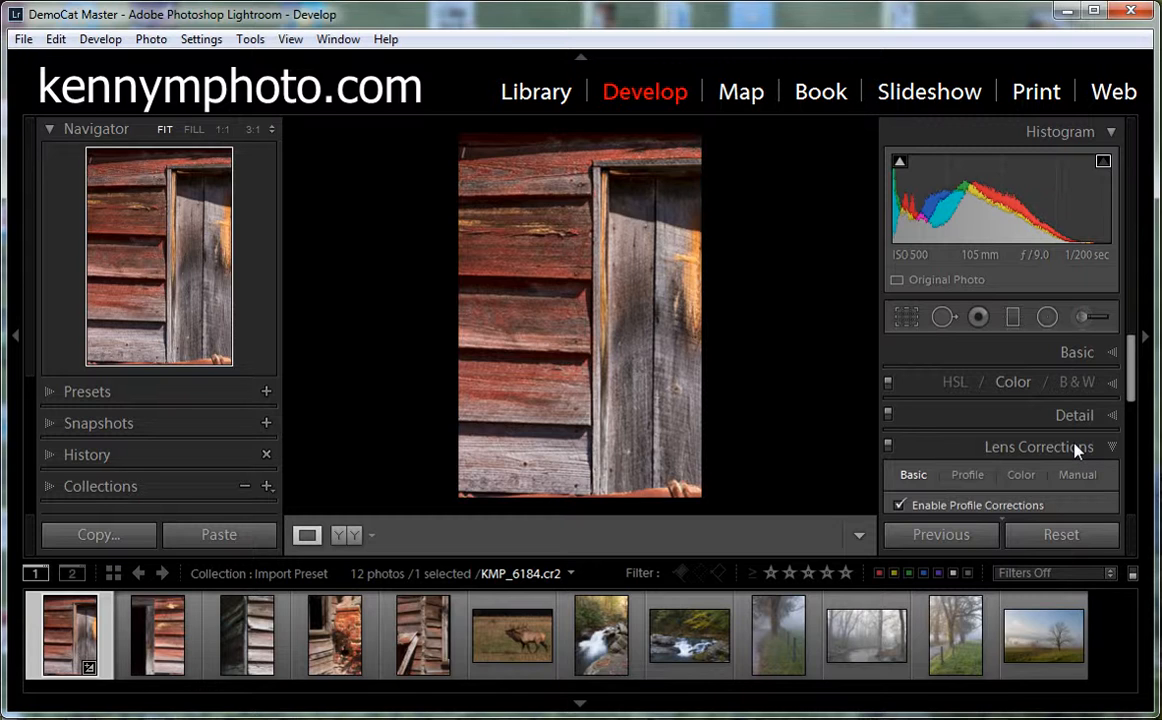
Create a develop preset named "Use at Import" in User Presets, with Noise Reduction excluded from its settings.
{"action": "left_click", "coordinate": [266, 393]}
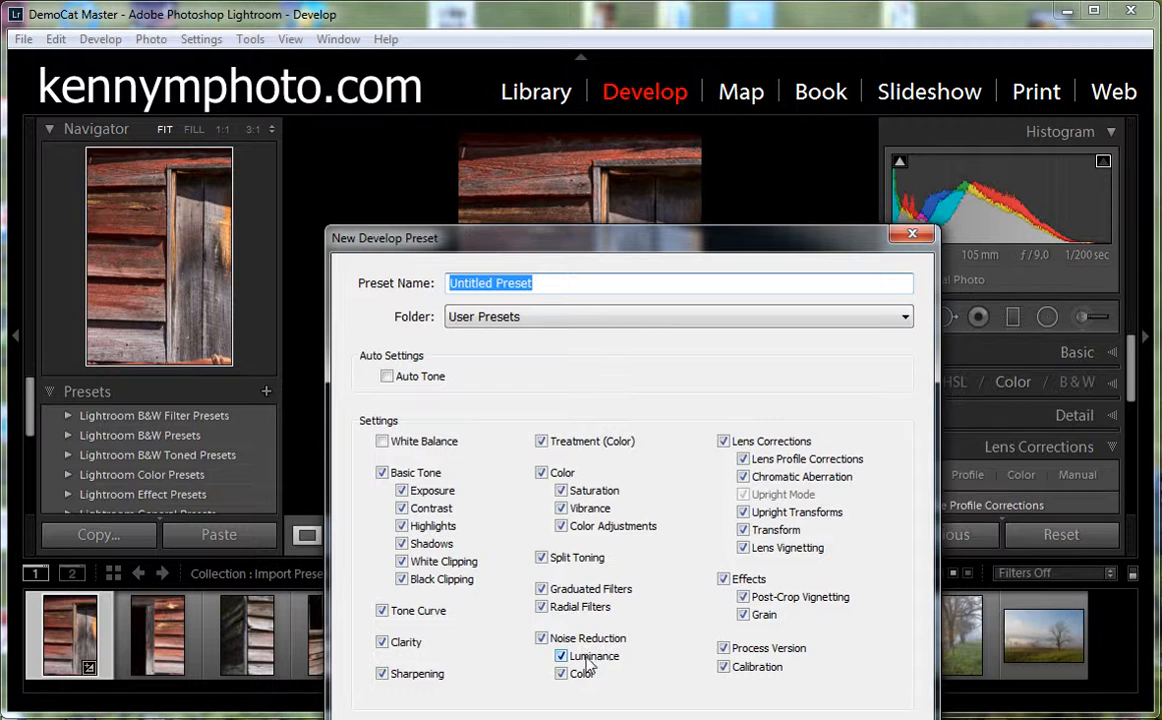
{"action": "left_click", "coordinate": [541, 638]}
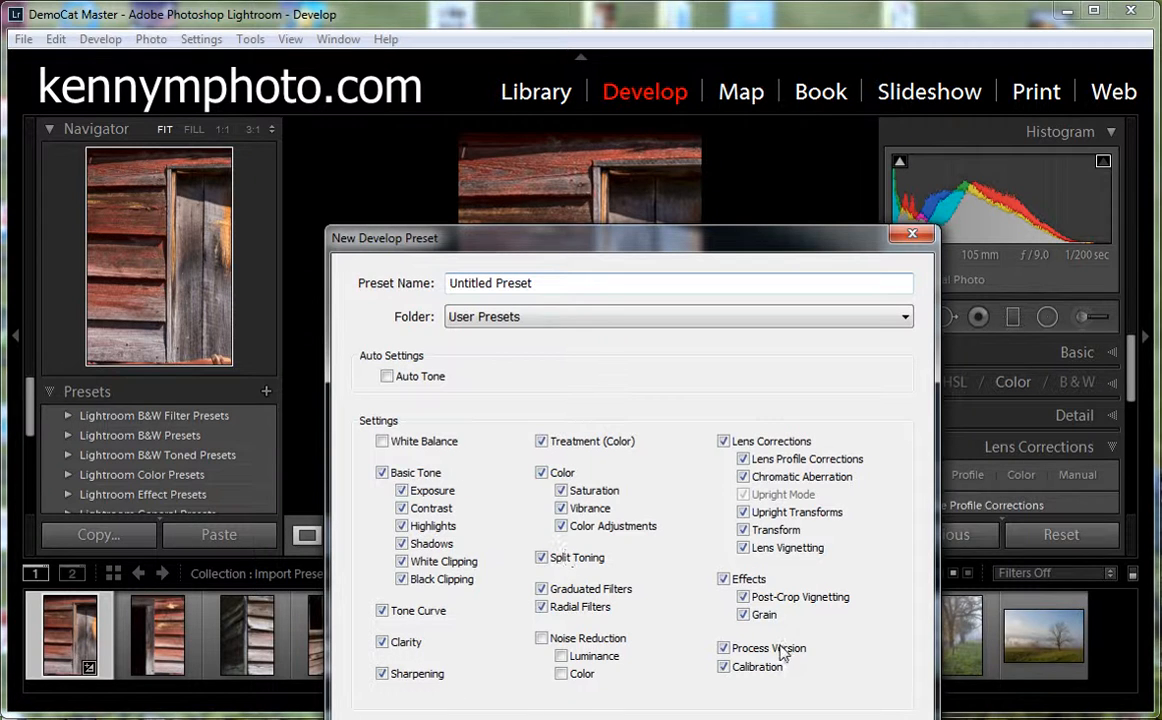
{"action": "triple_click", "coordinate": [518, 285]}
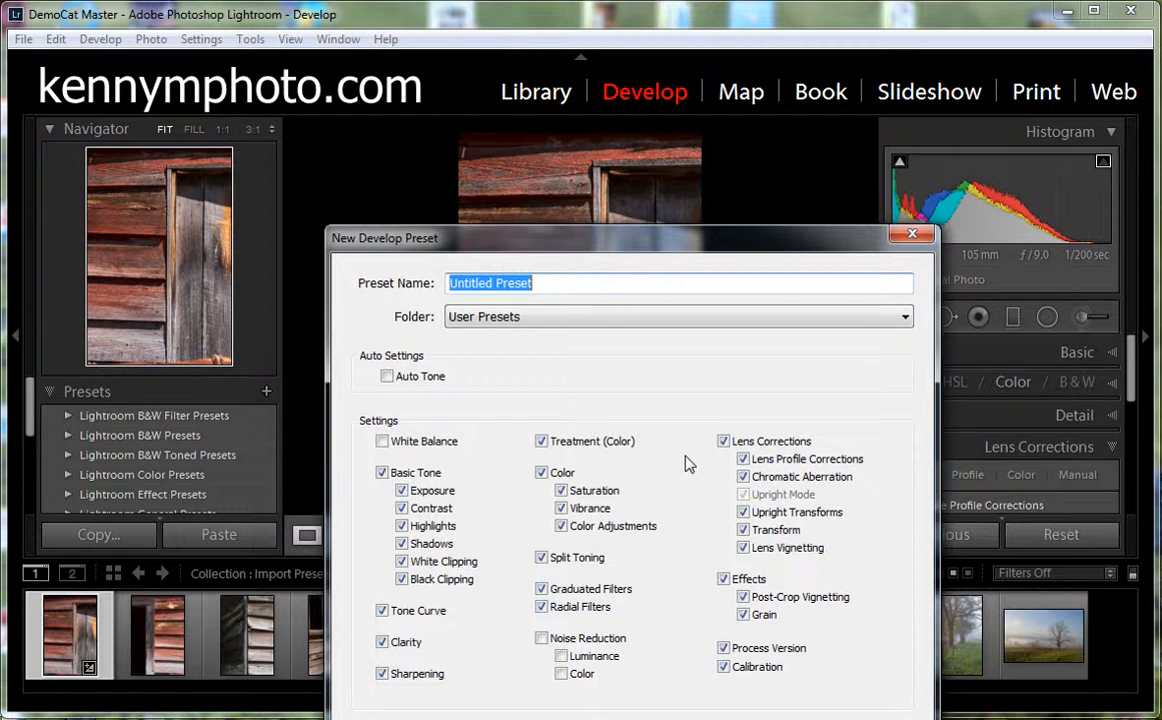
{"action": "type", "text": "Use a"}
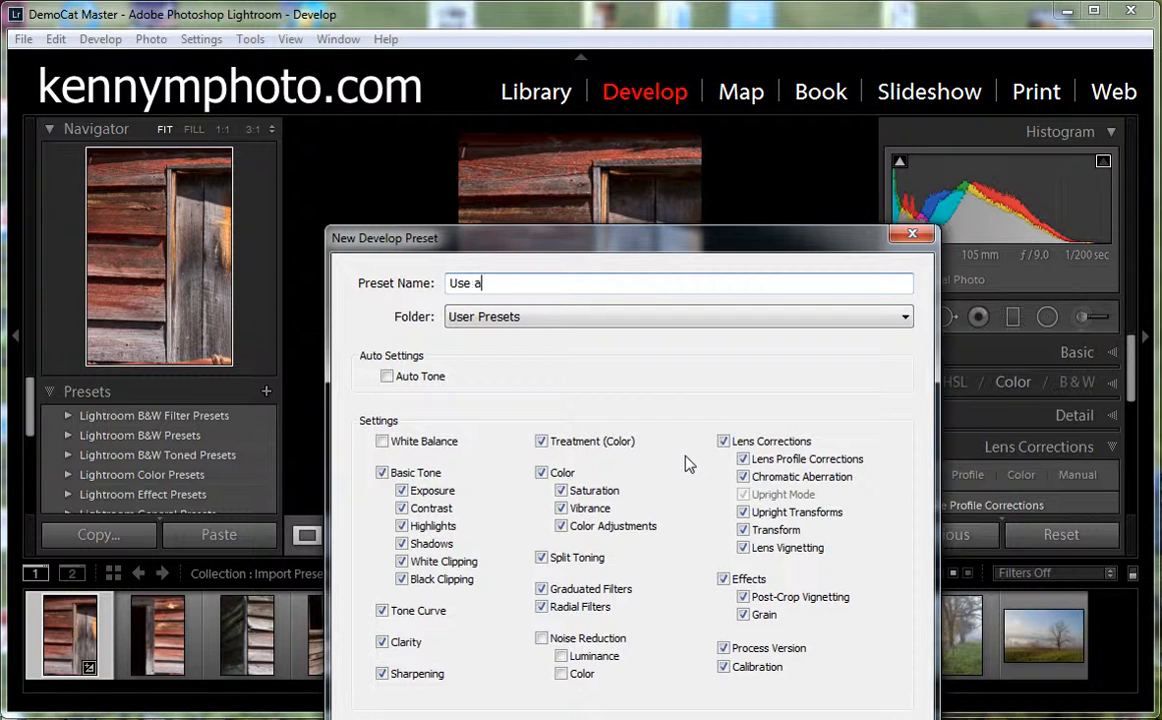
{"action": "type", "text": "t Import"}
{"action": "left_click", "coordinate": [776, 718]}
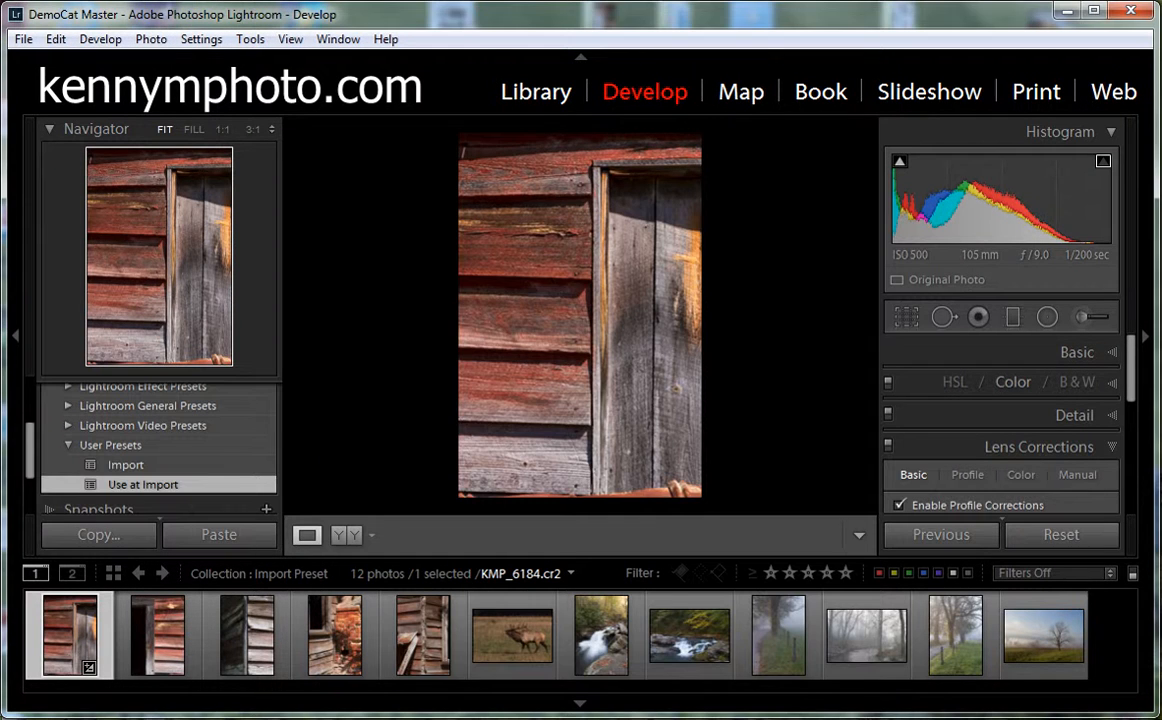
Apply the Use at Import user preset to the photo KMP_6190.
{"action": "scroll", "coordinate": [150, 425], "scroll_direction": "up", "scroll_amount": 5}
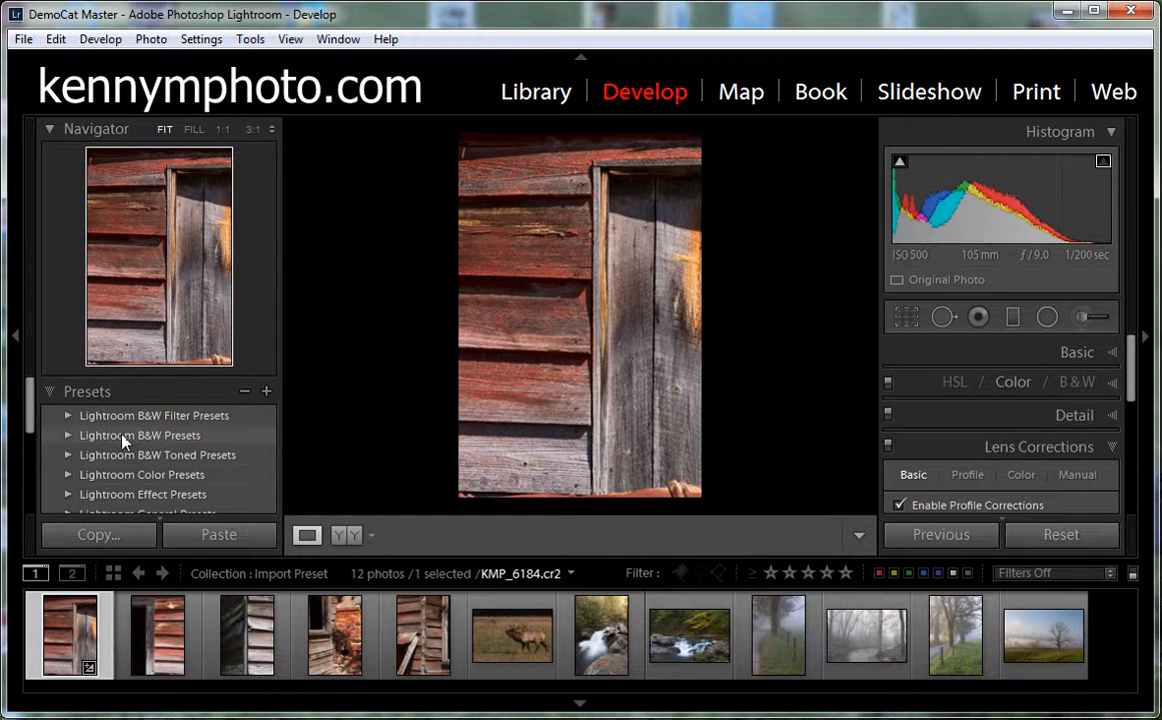
{"action": "scroll", "coordinate": [123, 441], "scroll_direction": "down", "scroll_amount": 1}
{"action": "scroll", "coordinate": [122, 440], "scroll_direction": "down", "scroll_amount": 4}
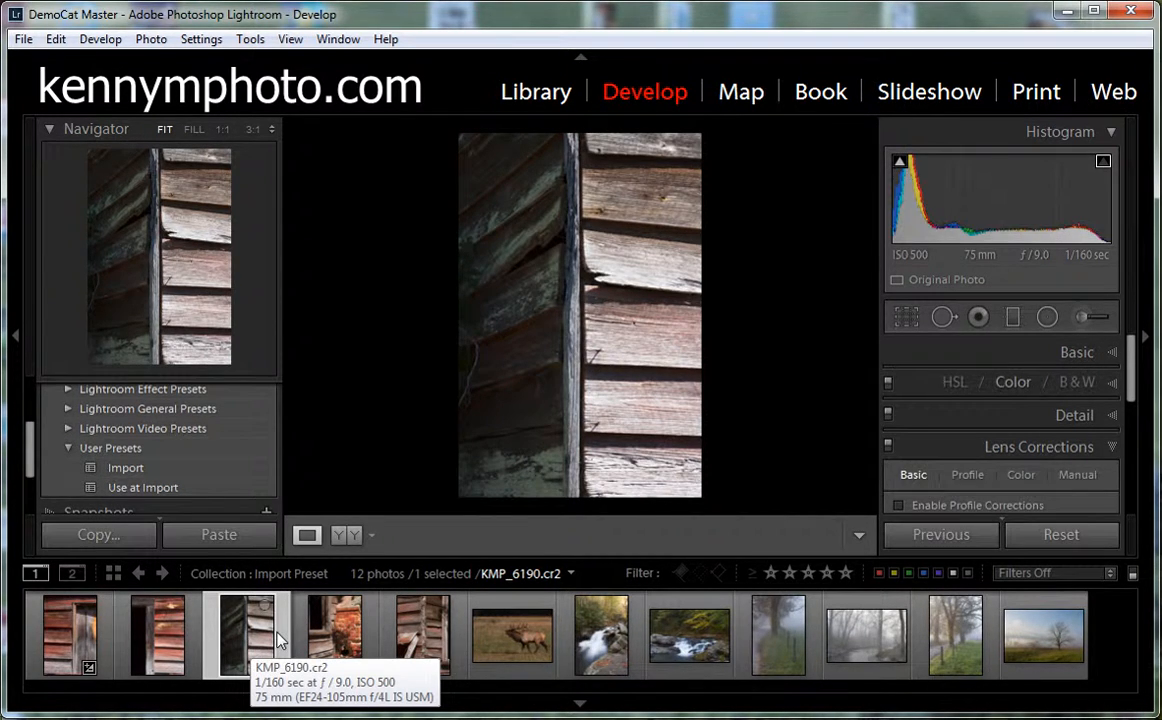
{"action": "left_click", "coordinate": [167, 489]}
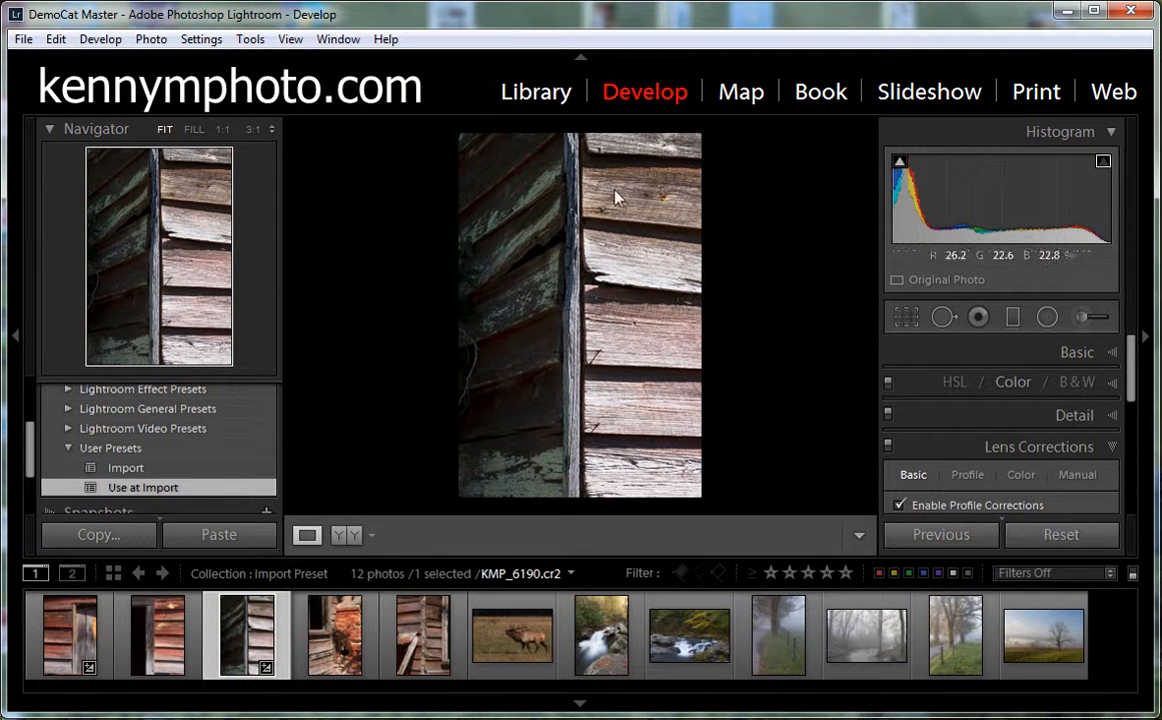
Choose the Use at Import user preset as the develop settings applied during photo import, and cancel without importing.
{"action": "left_click", "coordinate": [510, 92]}
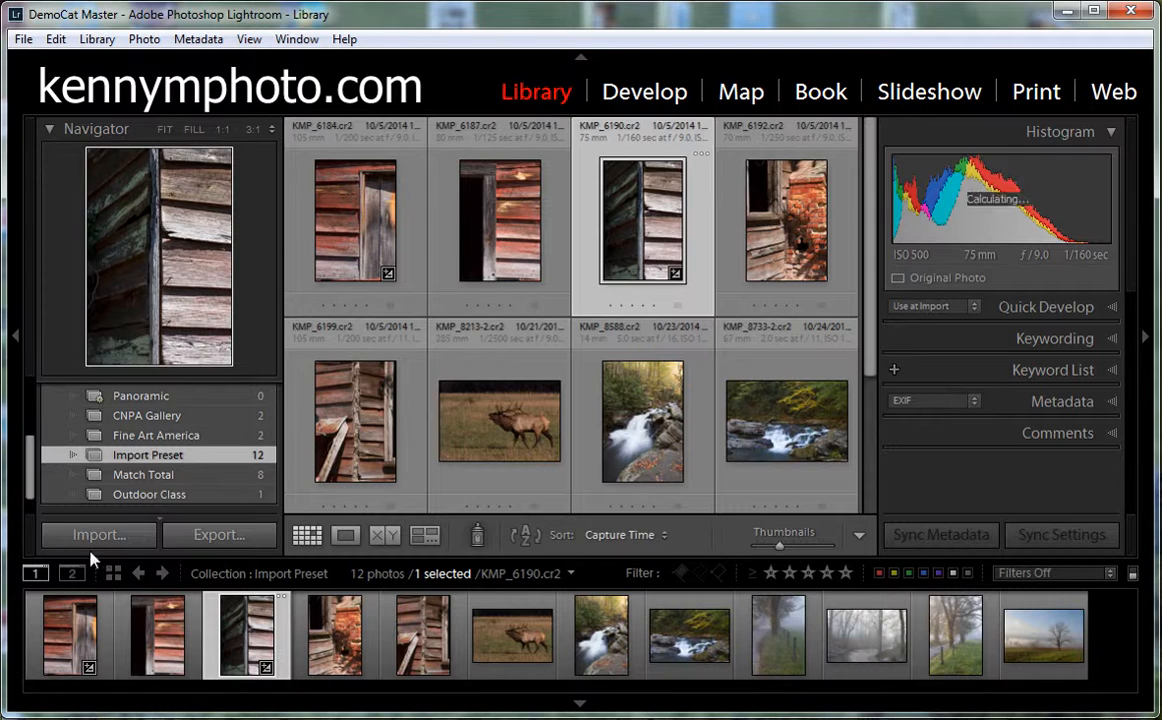
{"action": "left_click", "coordinate": [100, 537]}
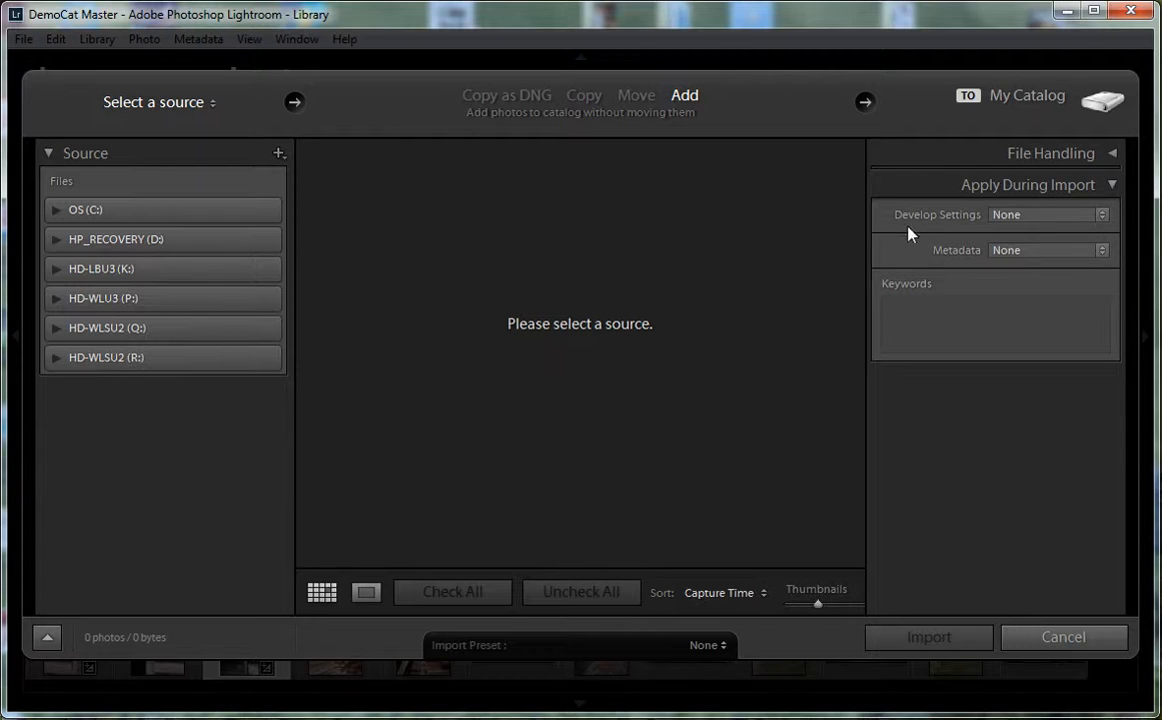
{"action": "left_click", "coordinate": [1102, 217]}
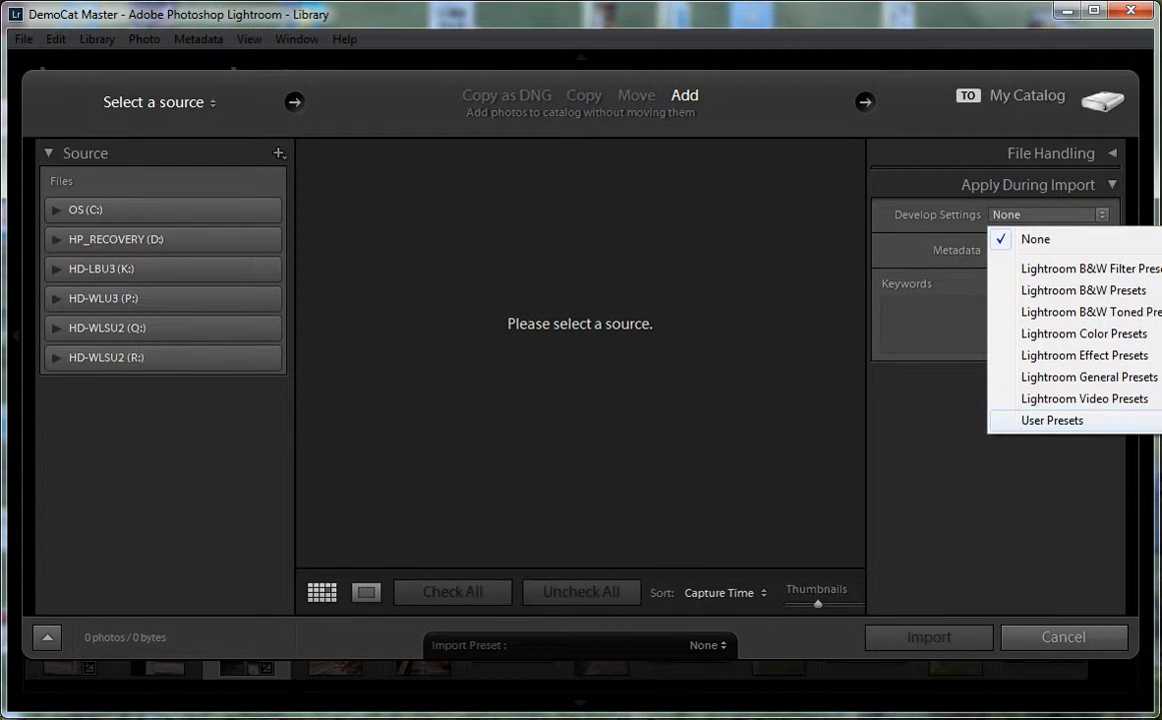
{"action": "left_click", "coordinate": [1160, 421]}
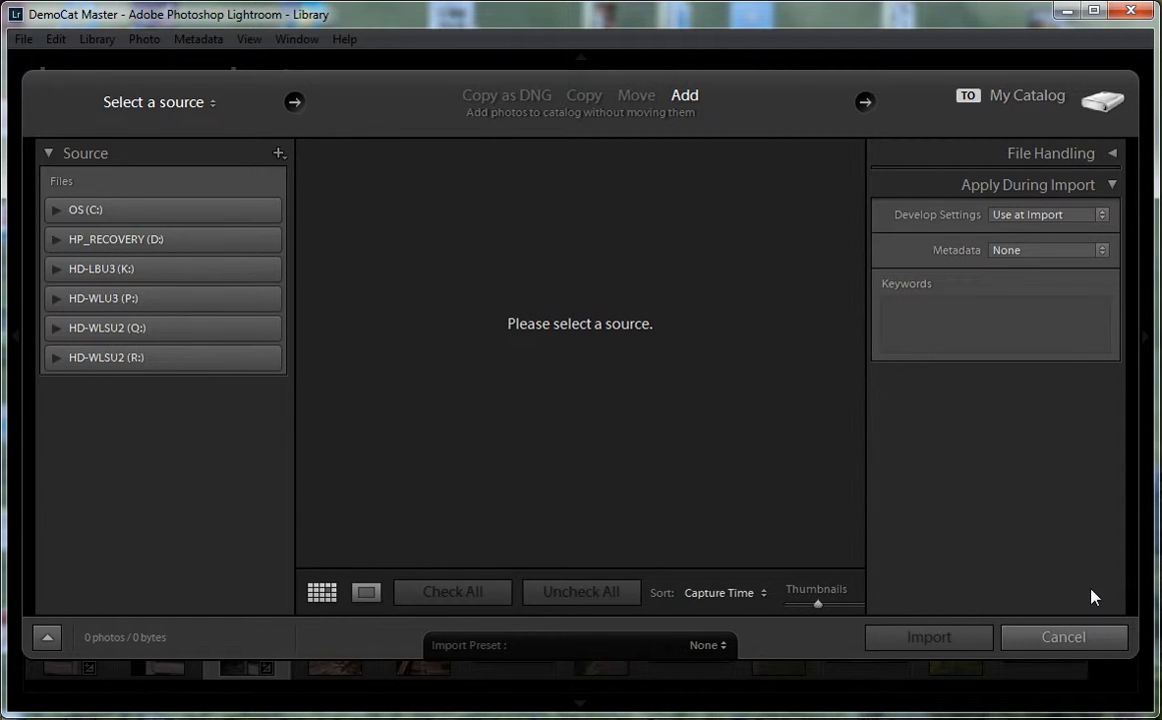
{"action": "left_click", "coordinate": [1069, 637]}
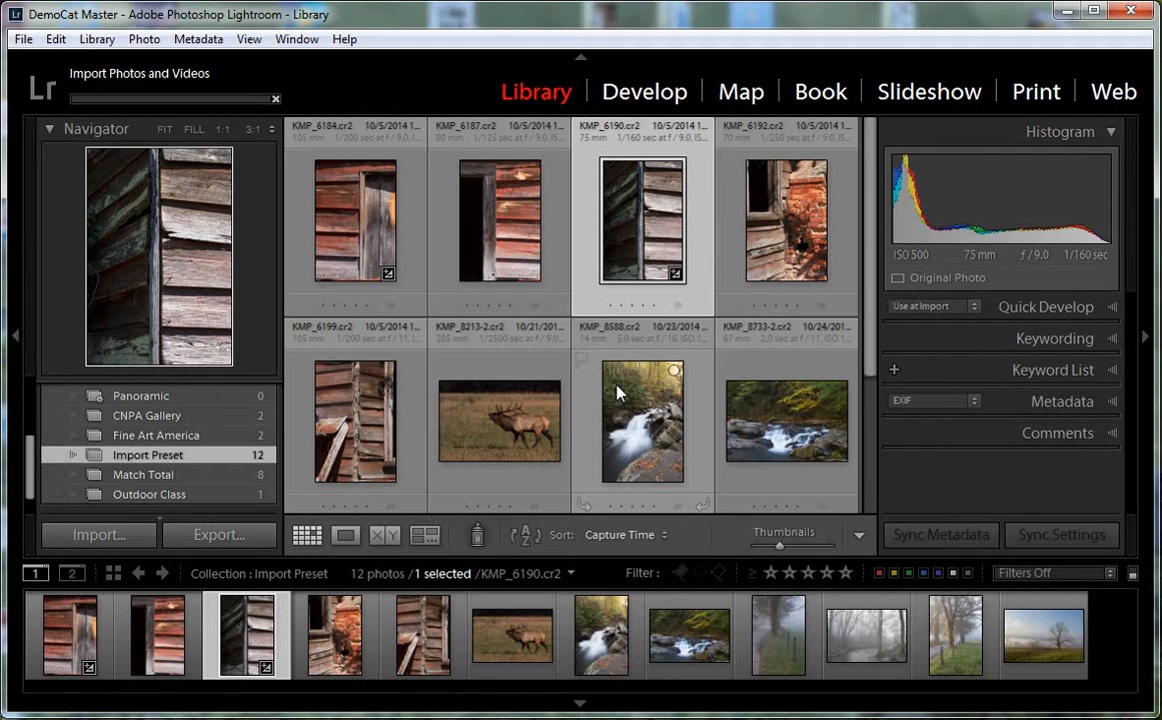